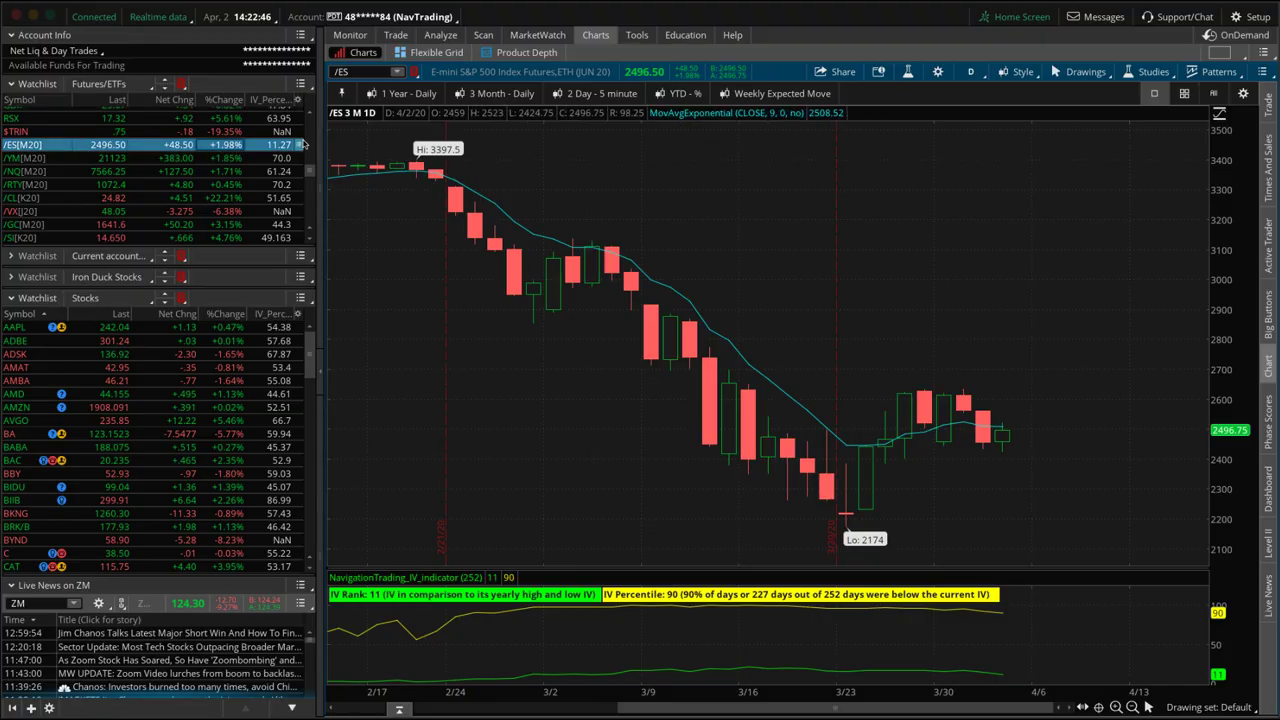
Load SPY on the trading page and unlock the 277/215 strangle order's limit price so it follows the mid price
{"action": "left_click", "coordinate": [230, 114]}
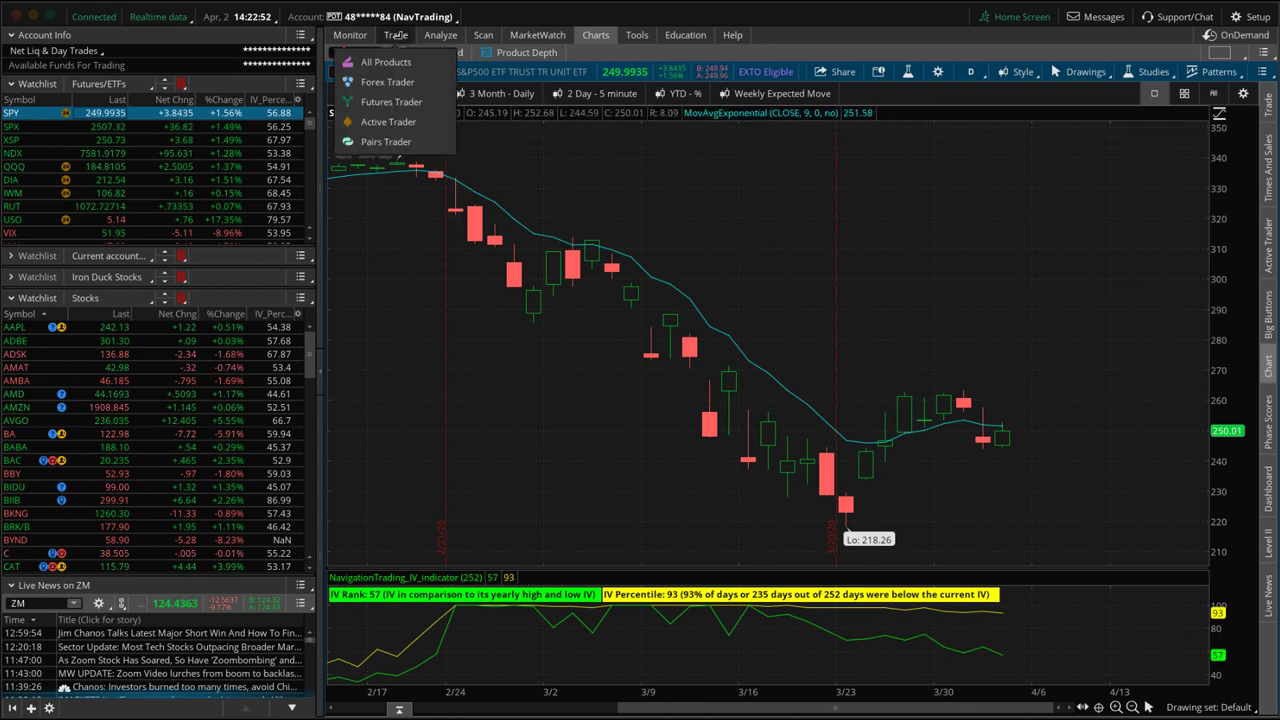
{"action": "mouse_move", "coordinate": [397, 35]}
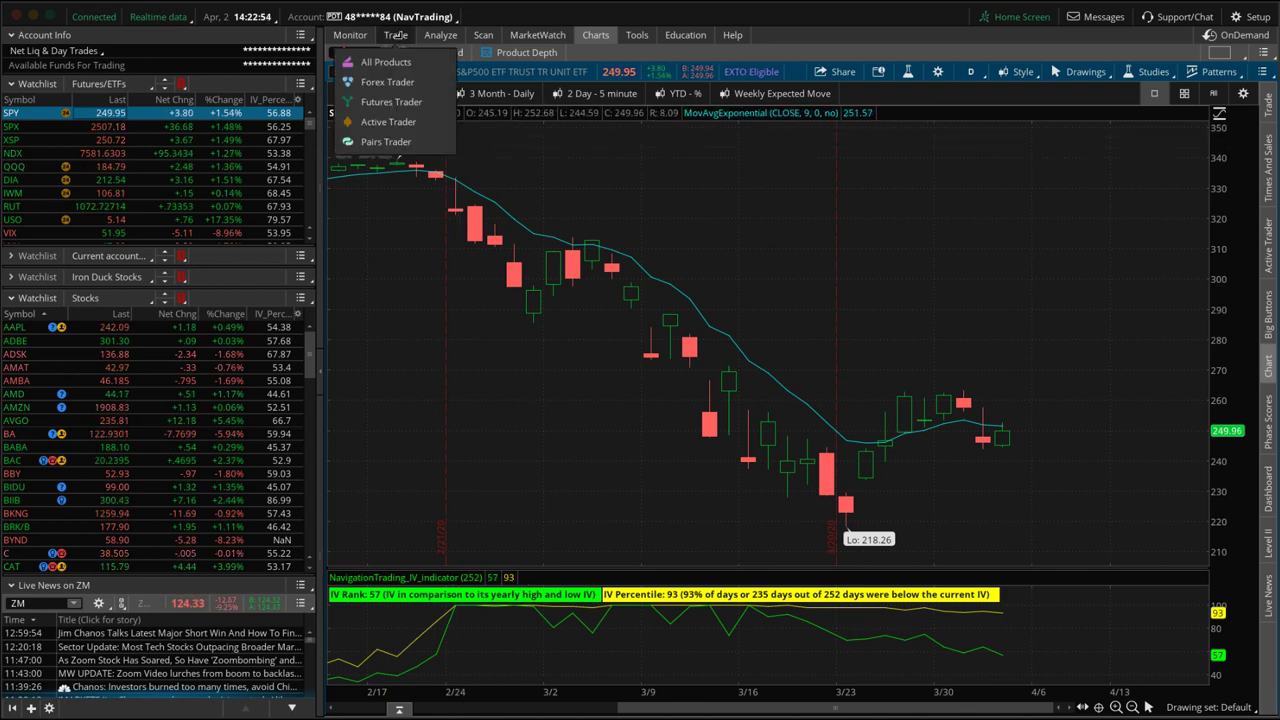
{"action": "left_click", "coordinate": [397, 35]}
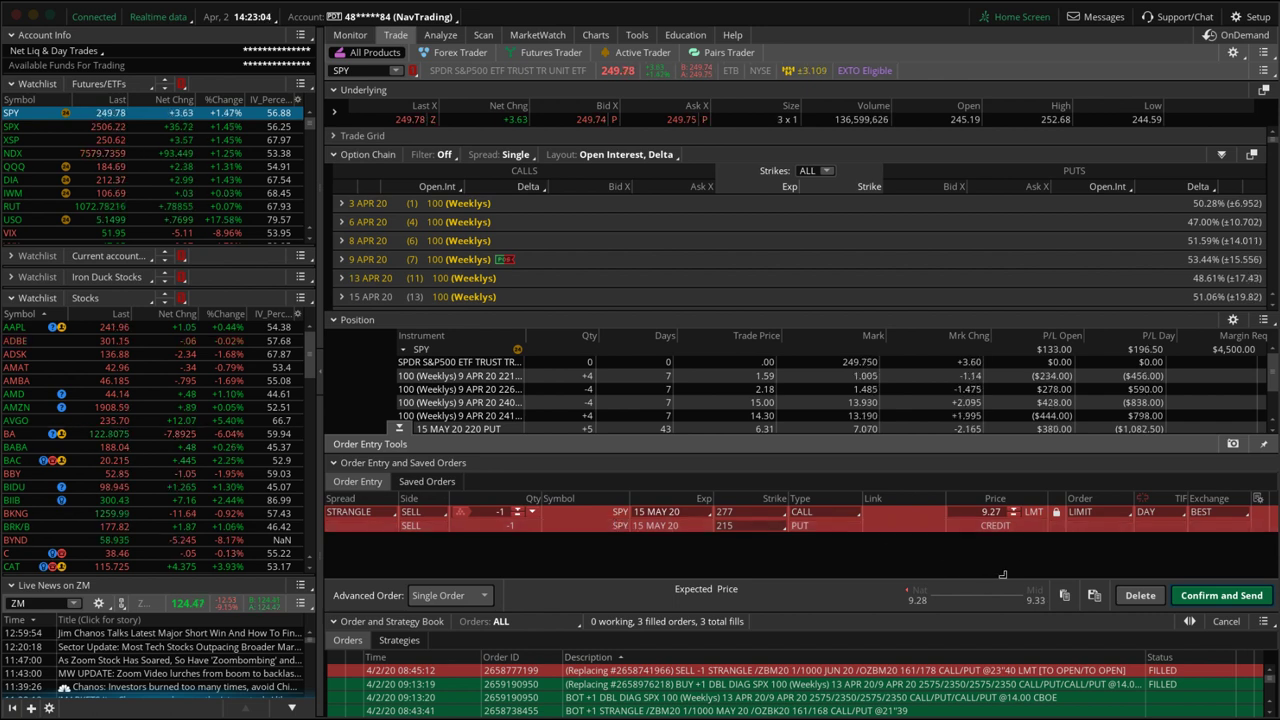
{"action": "left_click", "coordinate": [1056, 512]}
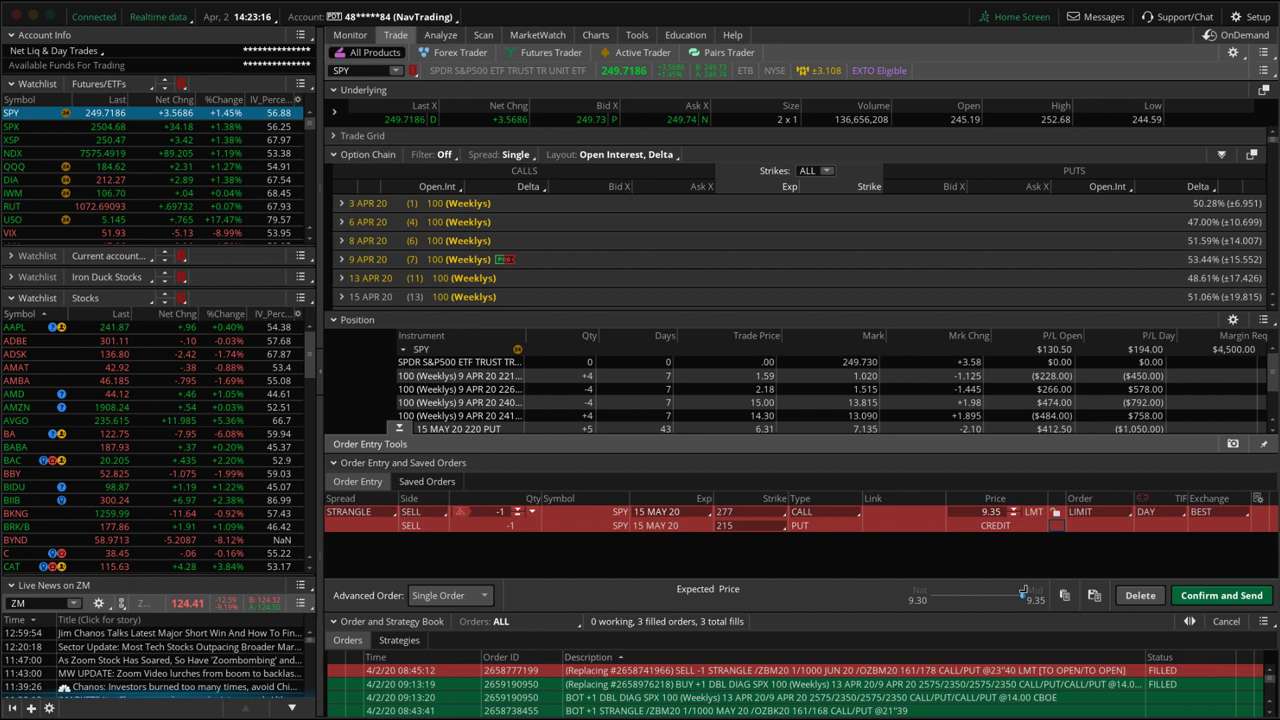
{"action": "left_click_drag", "start_coordinate": [1022, 594], "coordinate": [1025, 598]}
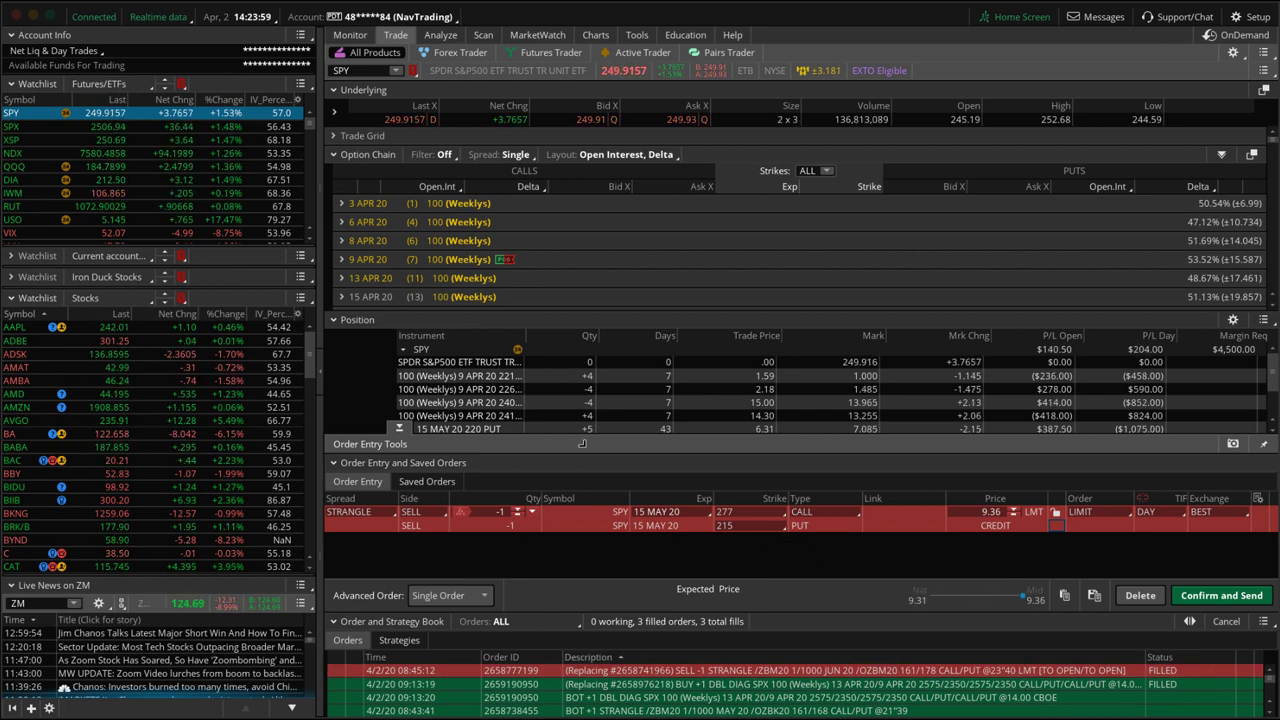
Load BBY and build a sell order for one 15 MAY 20 strangle with the 65 call and 42.5 put
{"action": "left_click", "coordinate": [170, 474]}
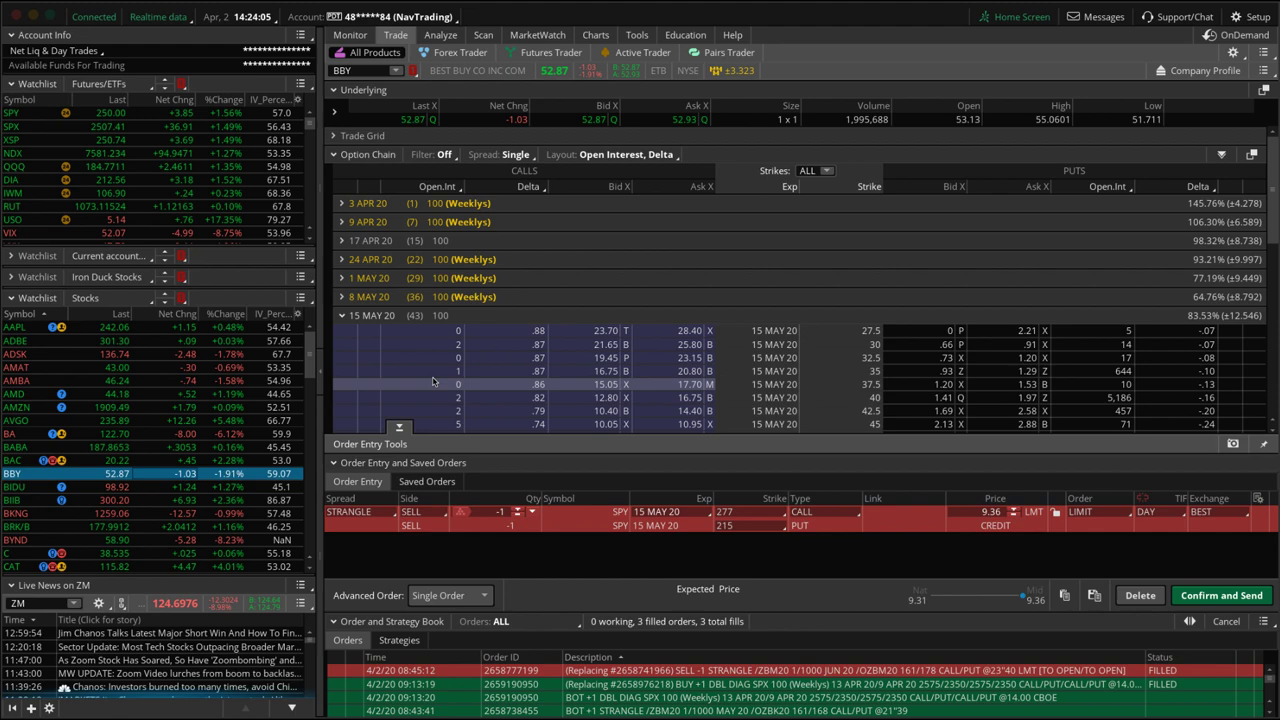
{"action": "left_click", "coordinate": [399, 427]}
{"action": "scroll", "coordinate": [537, 421], "scroll_direction": "down", "scroll_amount": 1}
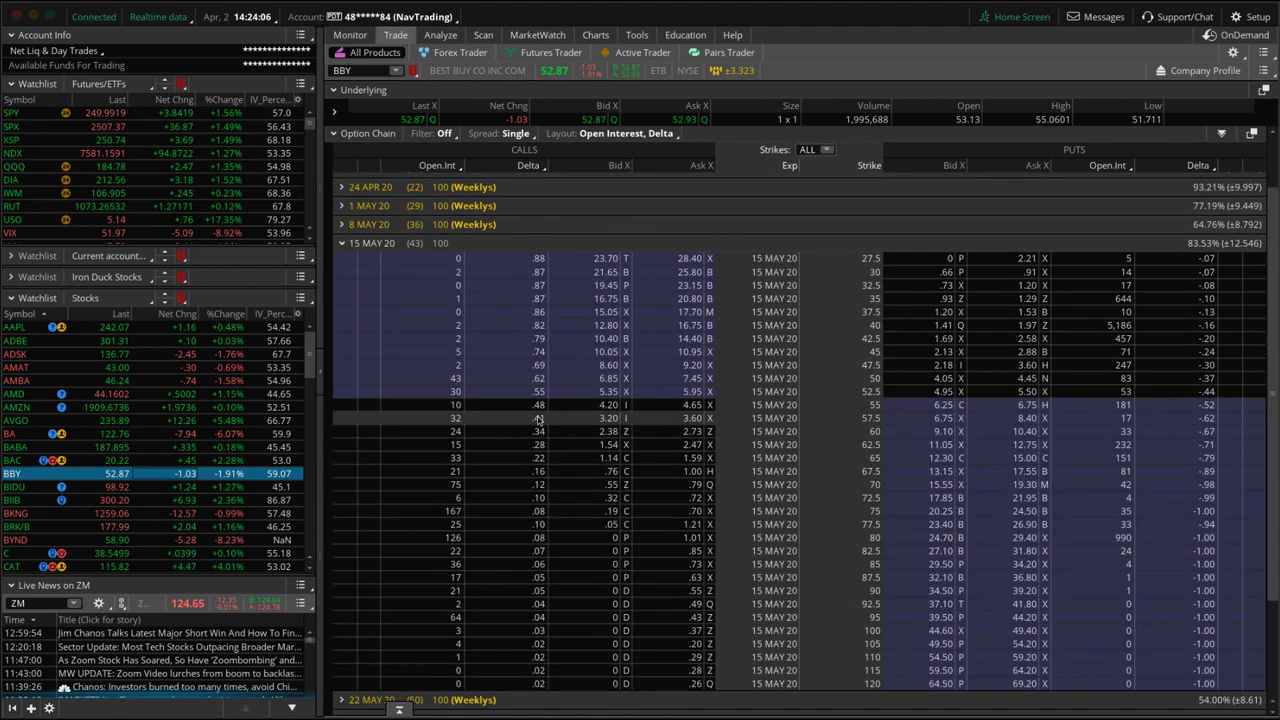
{"action": "left_click", "coordinate": [610, 458]}
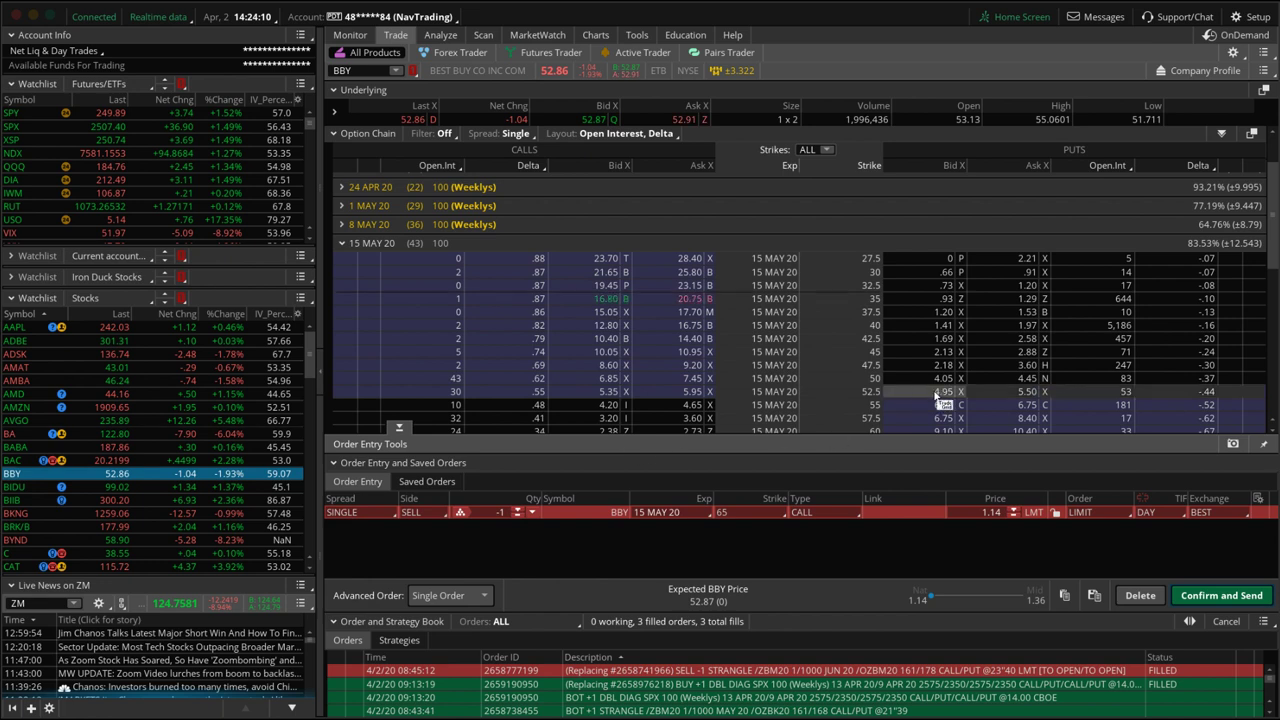
{"action": "left_click", "coordinate": [946, 345], "text": "ctrl"}
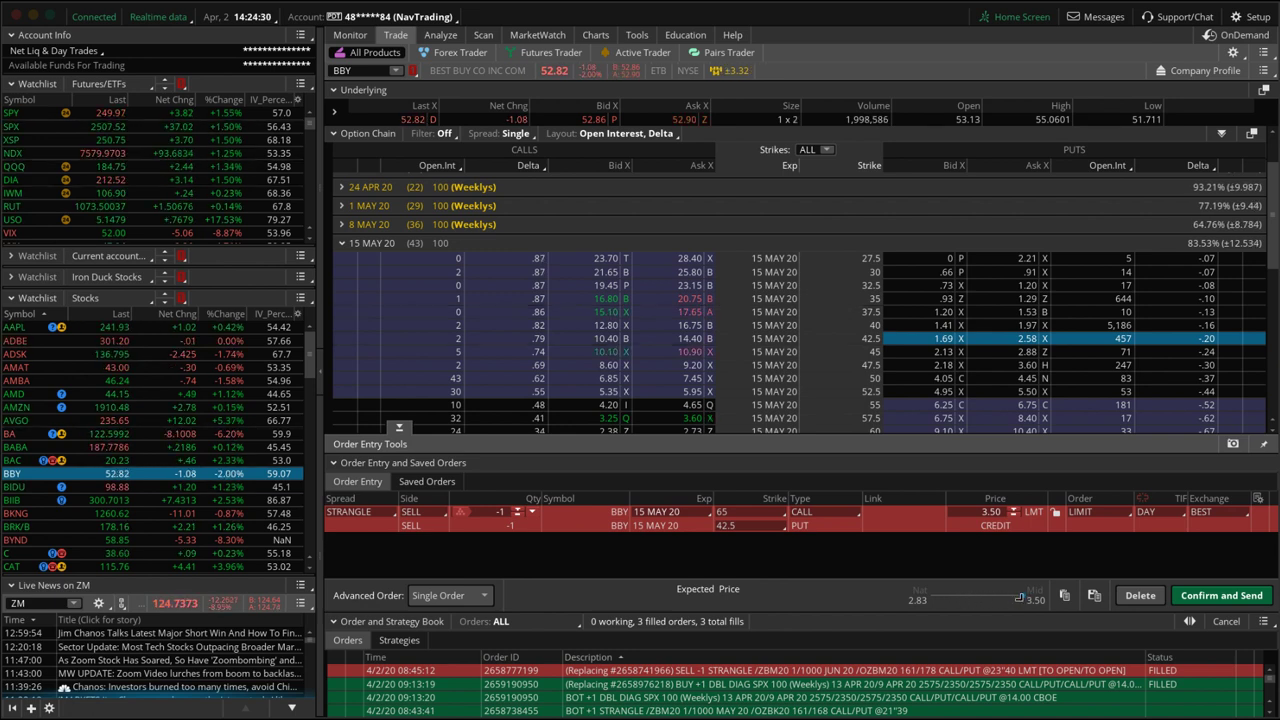
Move the BBY strangle's limit price back and forth between the natural and mid prices, finishing at a 3.36 credit
{"action": "left_click_drag", "start_coordinate": [1024, 598], "coordinate": [999, 596]}
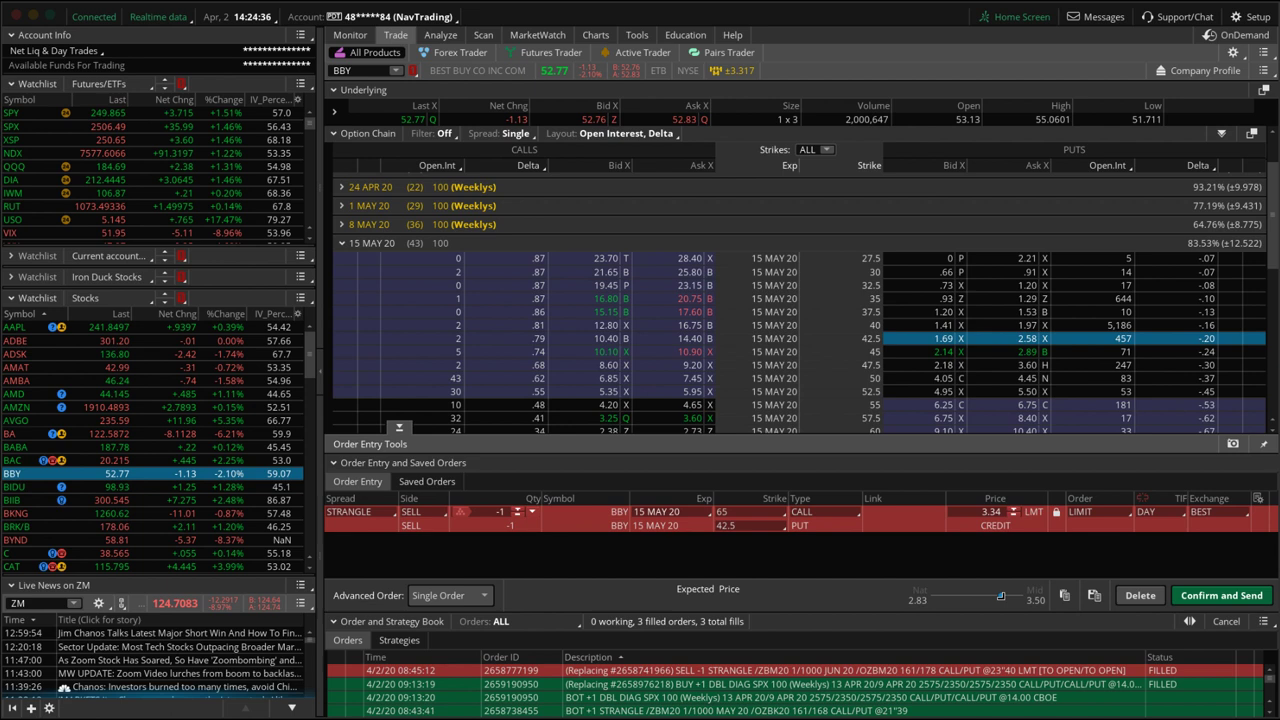
{"action": "left_click_drag", "start_coordinate": [1000, 598], "coordinate": [988, 598]}
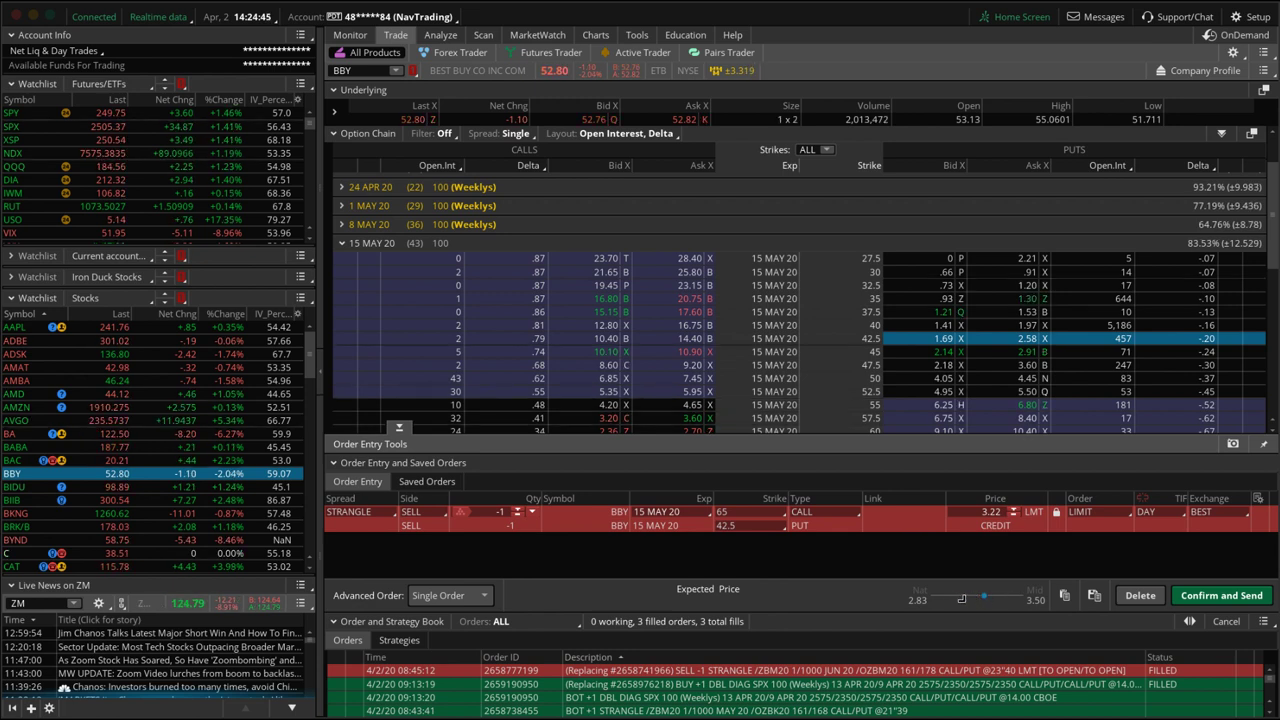
{"action": "left_click", "coordinate": [938, 595]}
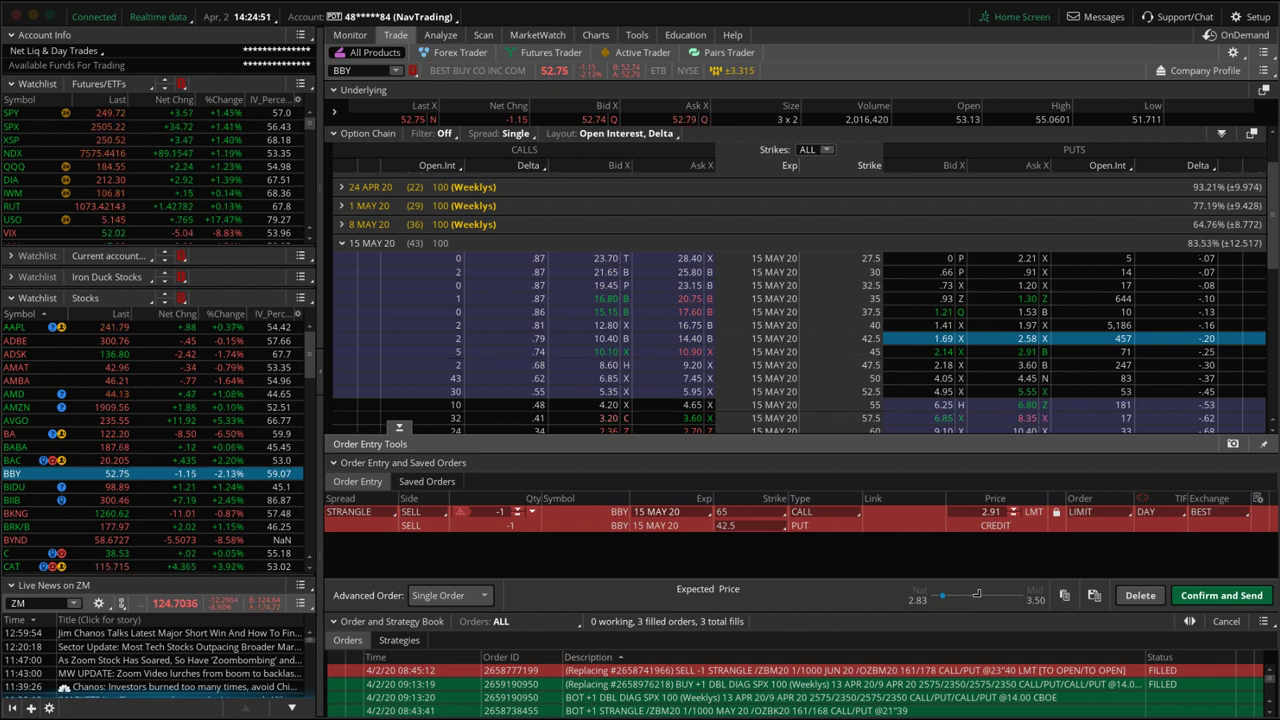
{"action": "left_click", "coordinate": [1001, 595]}
{"action": "left_click", "coordinate": [1013, 595]}
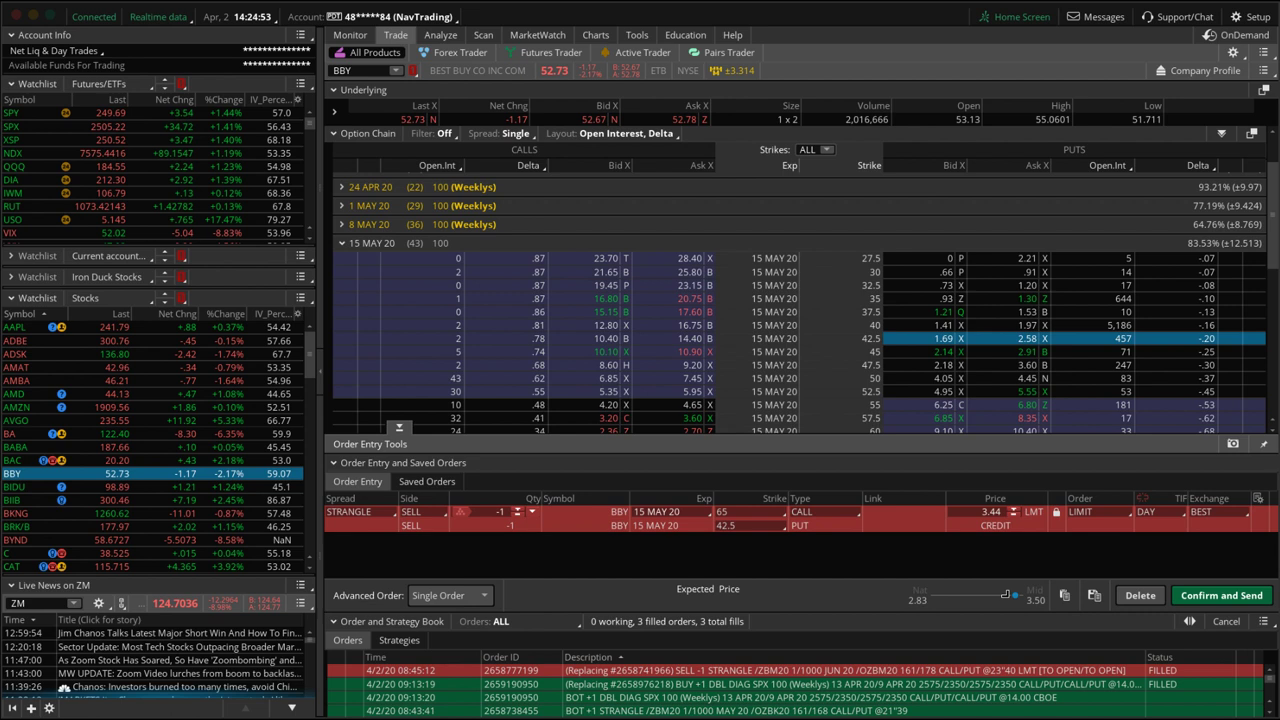
{"action": "left_click", "coordinate": [1001, 595]}
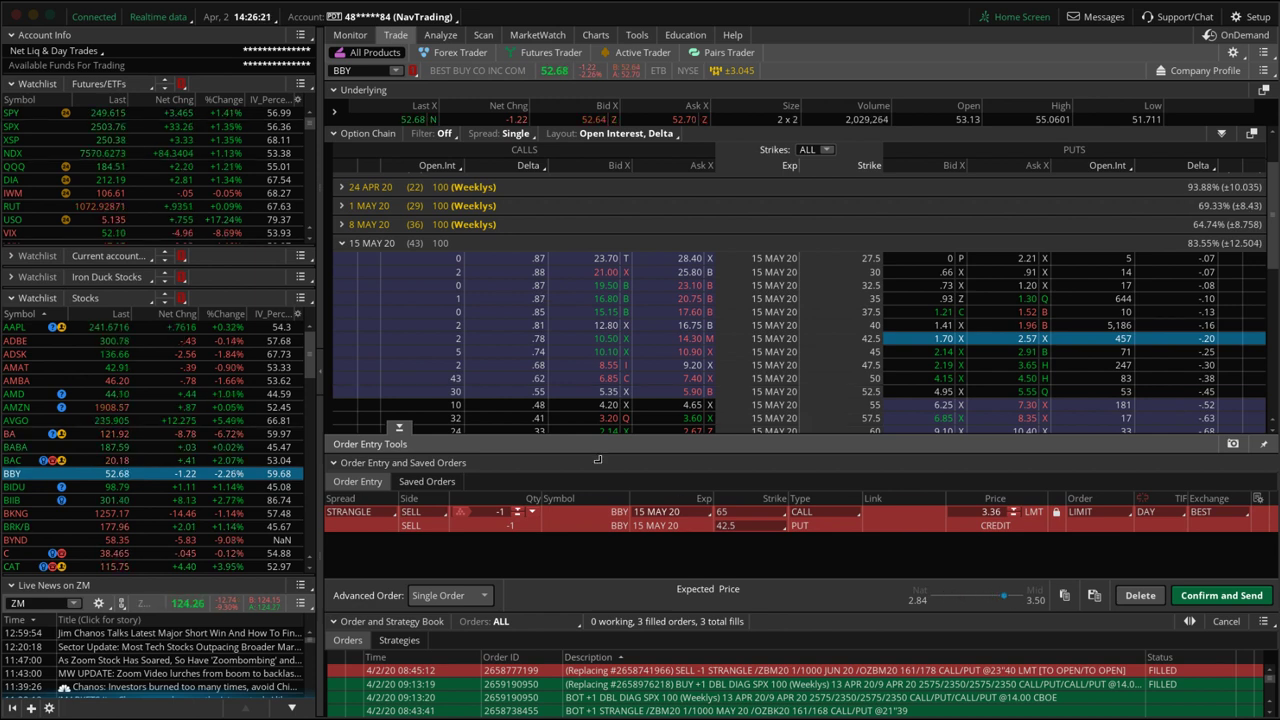
Examine SPY's 15 MAY 20 option chain, comparing bid and ask prices at the strikes around the current share price
{"action": "left_click", "coordinate": [186, 114]}
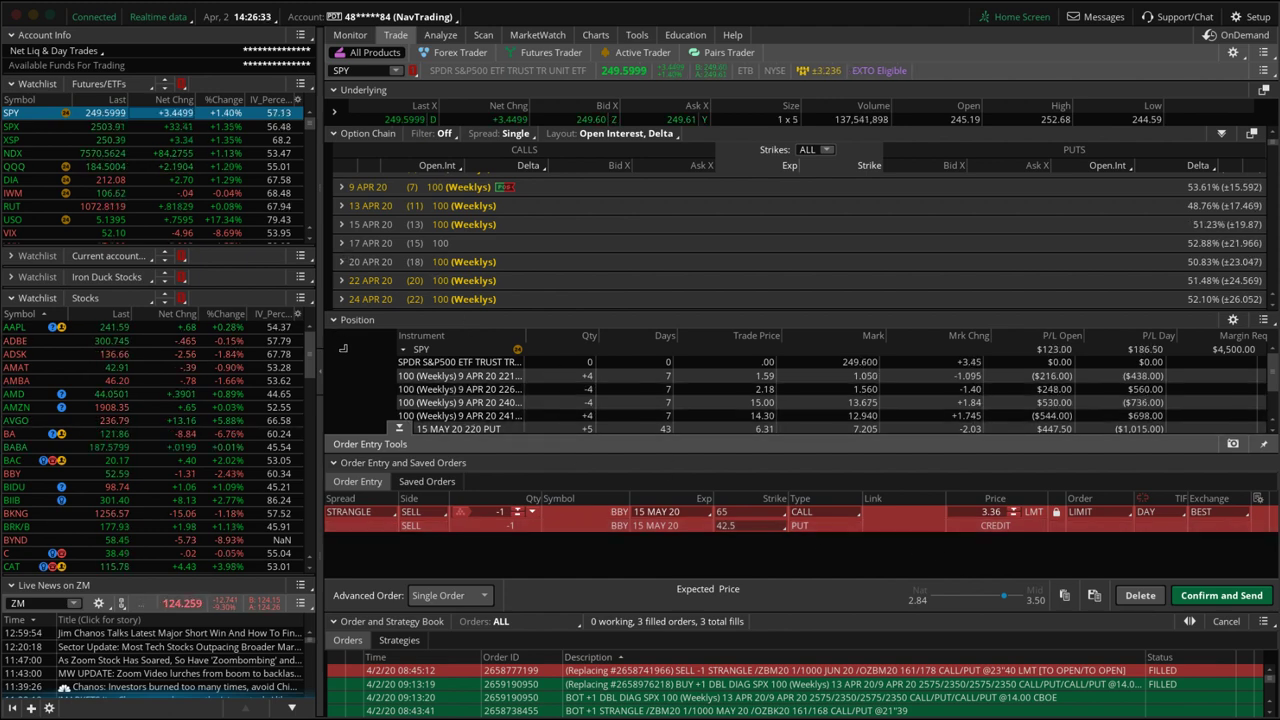
{"action": "left_click", "coordinate": [392, 426]}
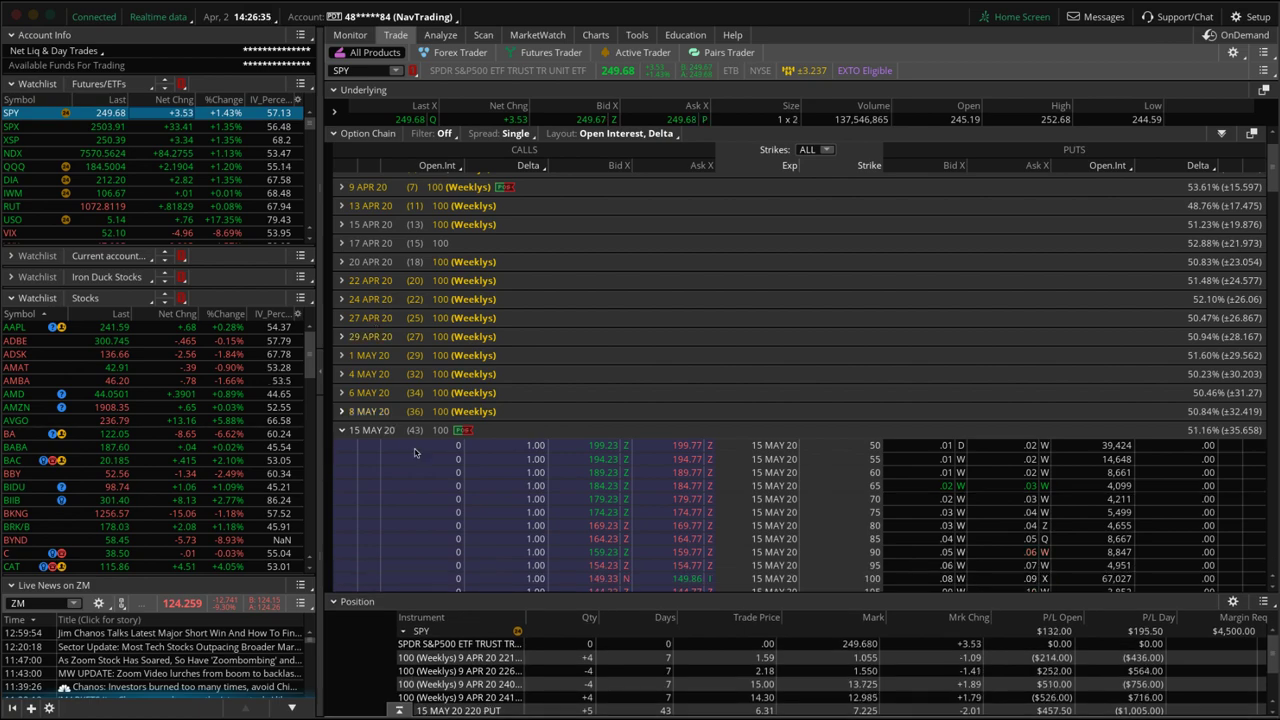
{"action": "scroll", "coordinate": [458, 452], "scroll_direction": "down", "scroll_amount": 20}
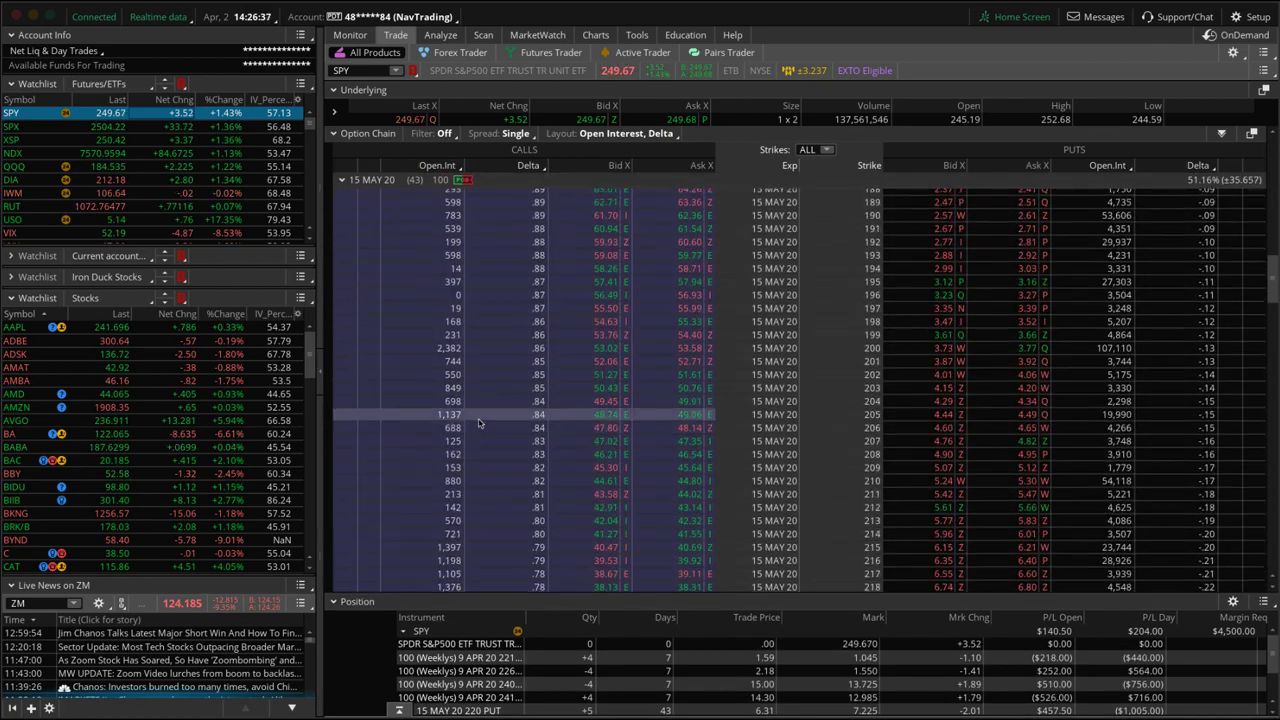
{"action": "scroll", "coordinate": [480, 420], "scroll_direction": "down", "scroll_amount": 13}
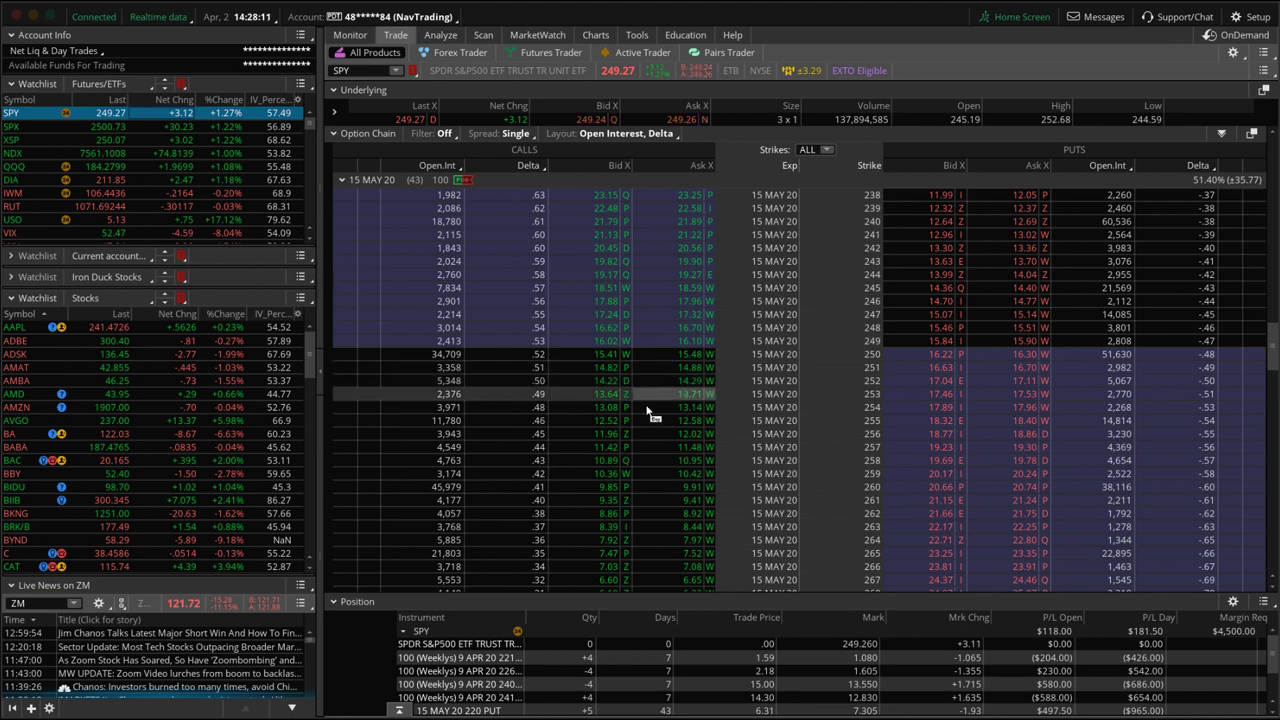
{"action": "left_click", "coordinate": [487, 636]}
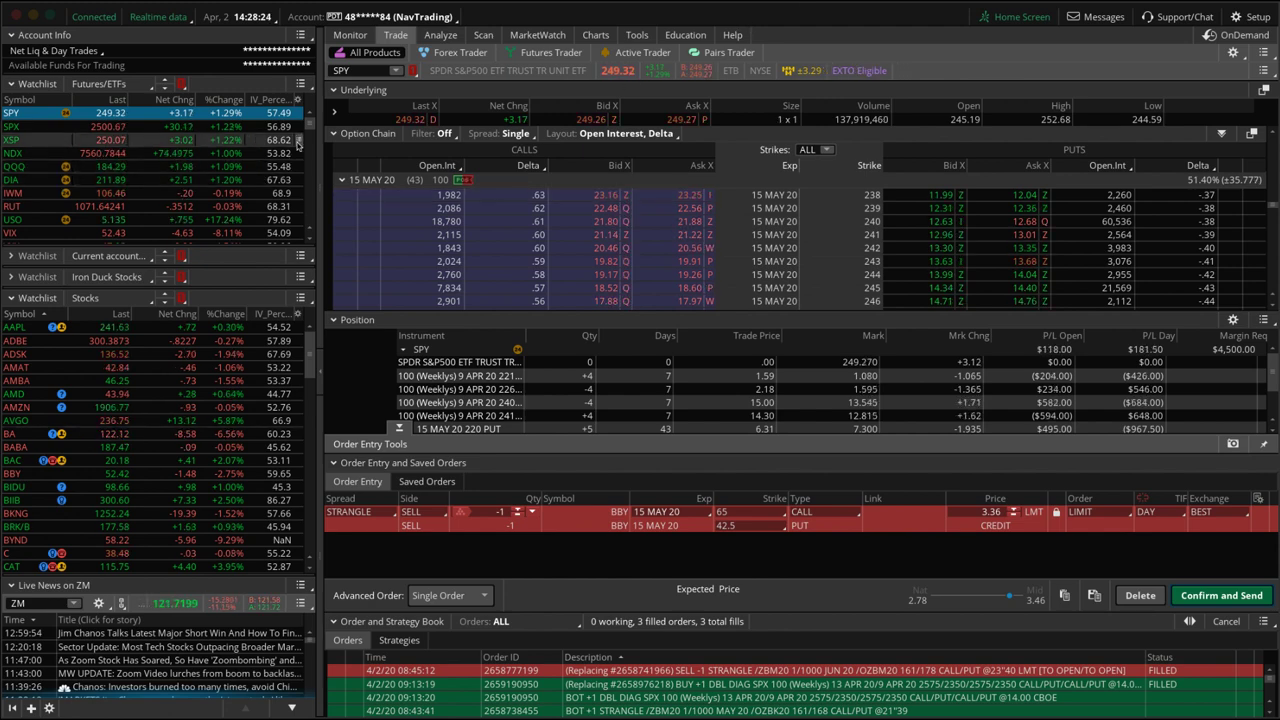
Chart /ES from the Futures/ETFs watchlist in the 1 Year - Daily style, magnified to early February through early April
{"action": "scroll", "coordinate": [310, 151], "scroll_direction": "down", "scroll_amount": 5}
{"action": "scroll", "coordinate": [240, 150], "scroll_direction": "down", "scroll_amount": 3}
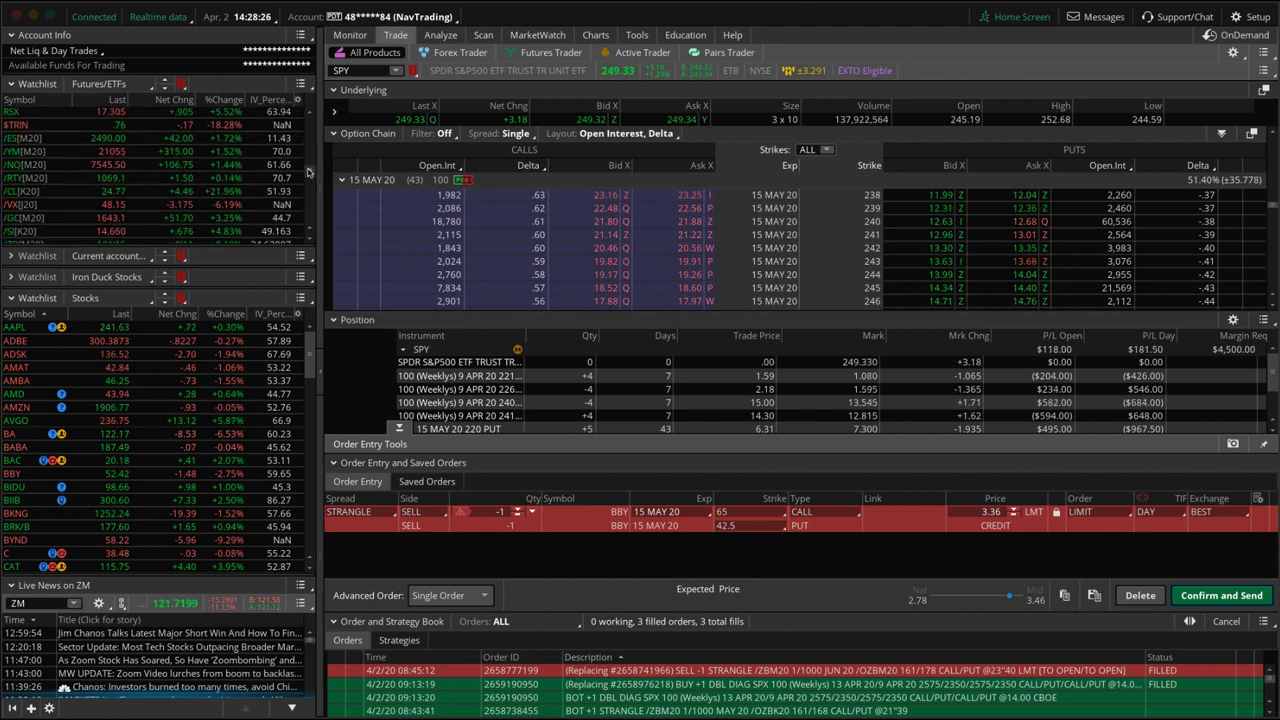
{"action": "left_click", "coordinate": [596, 34]}
{"action": "left_click", "coordinate": [197, 139]}
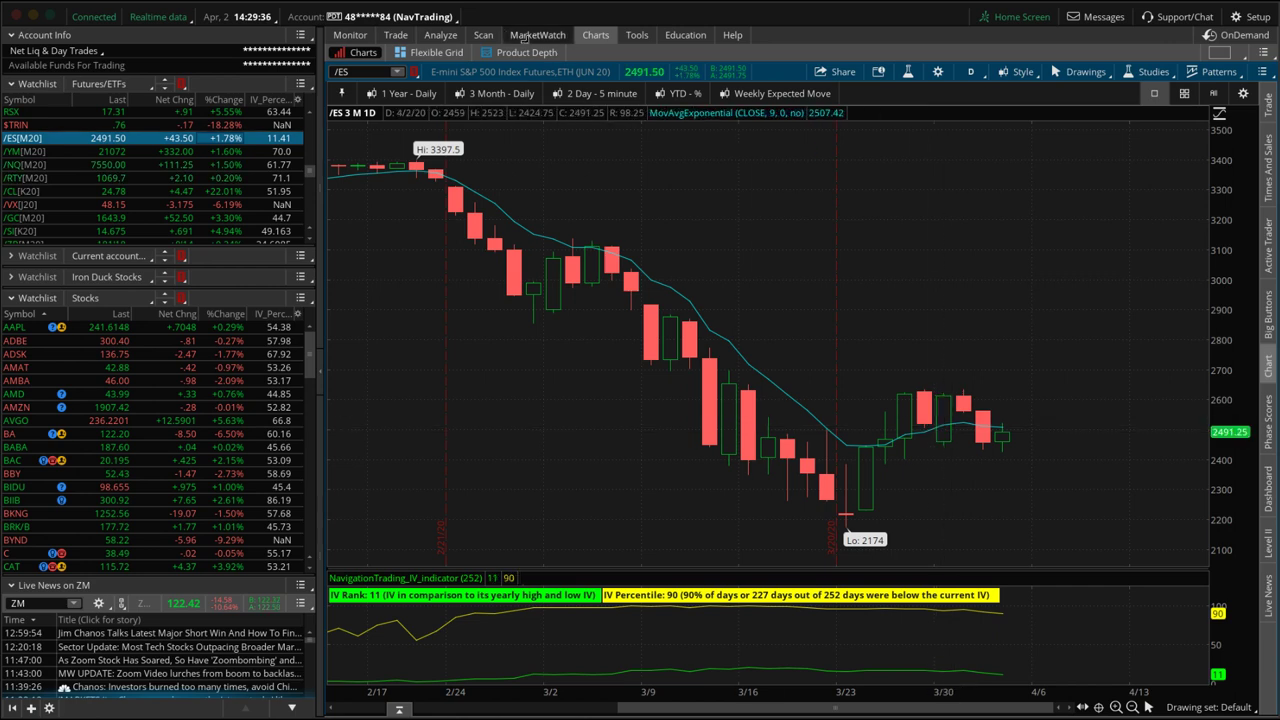
{"action": "left_click", "coordinate": [426, 93]}
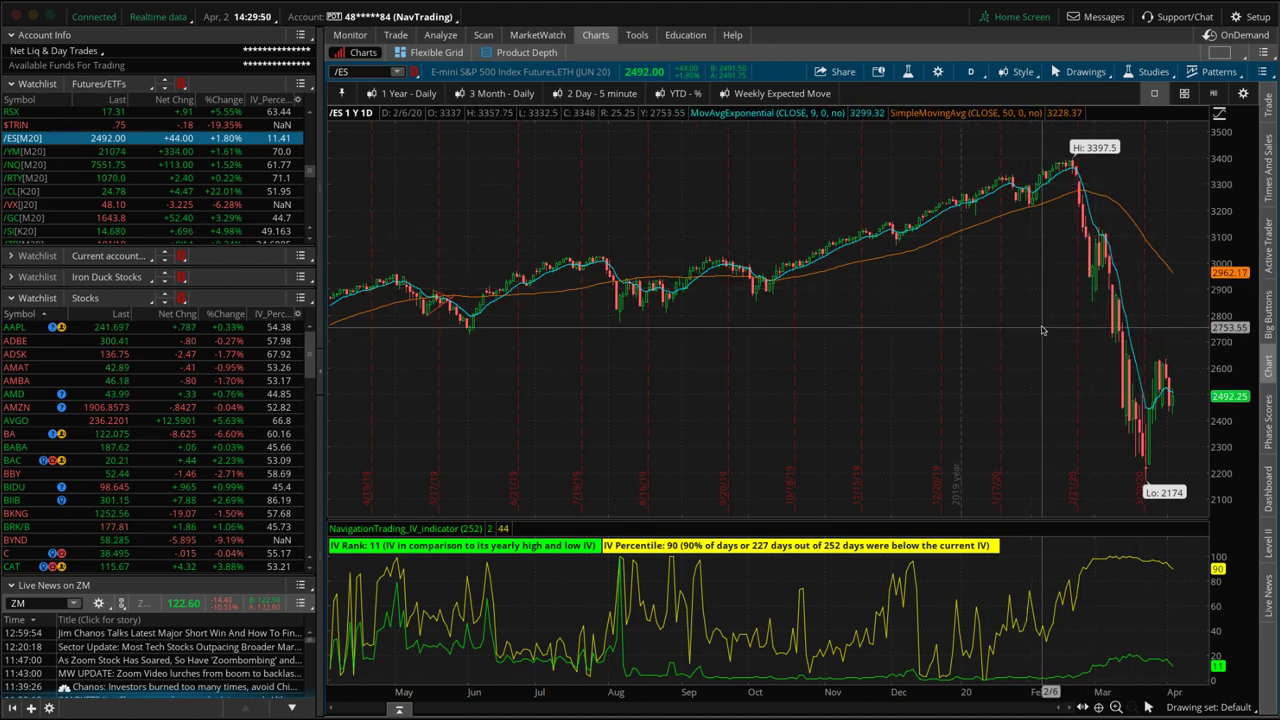
{"action": "left_click_drag", "start_coordinate": [1045, 335], "coordinate": [1200, 335]}
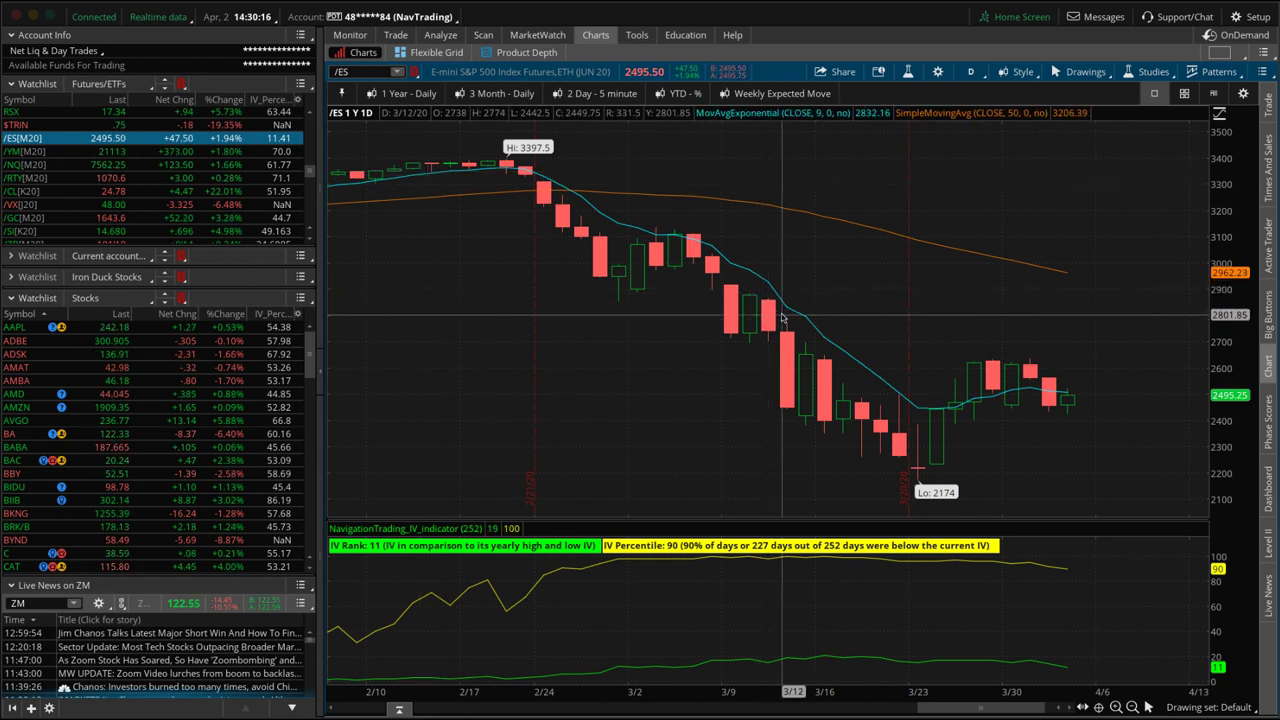
Review the daily charts of /CL, /GC and /ZB from the Futures/ETFs watchlist
{"action": "left_click", "coordinate": [225, 196]}
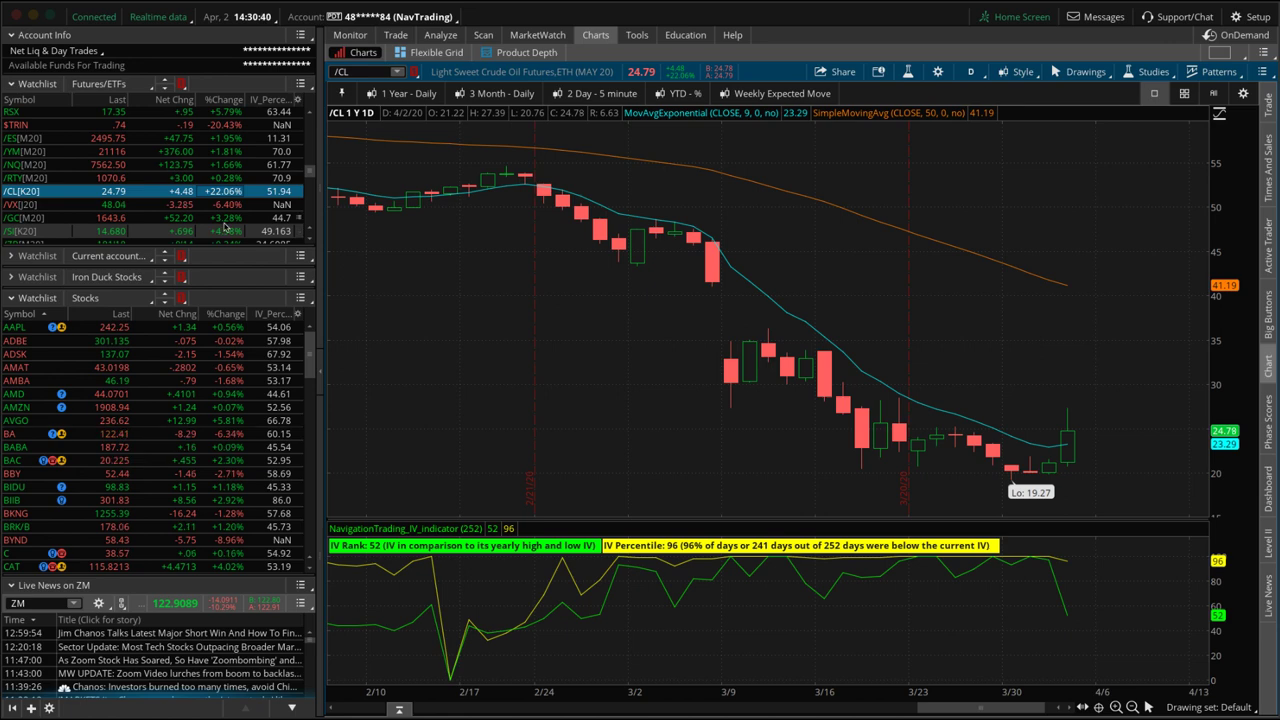
{"action": "left_click", "coordinate": [224, 219]}
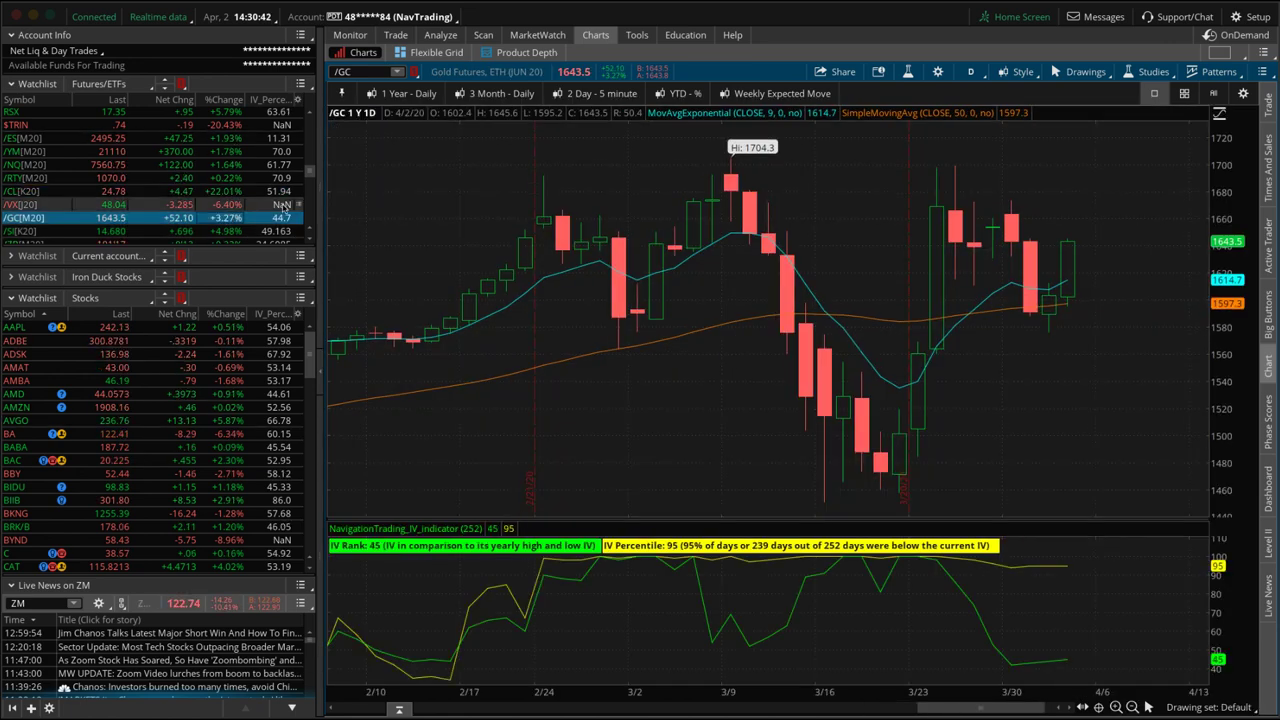
{"action": "scroll", "coordinate": [310, 177], "scroll_direction": "down", "scroll_amount": 2}
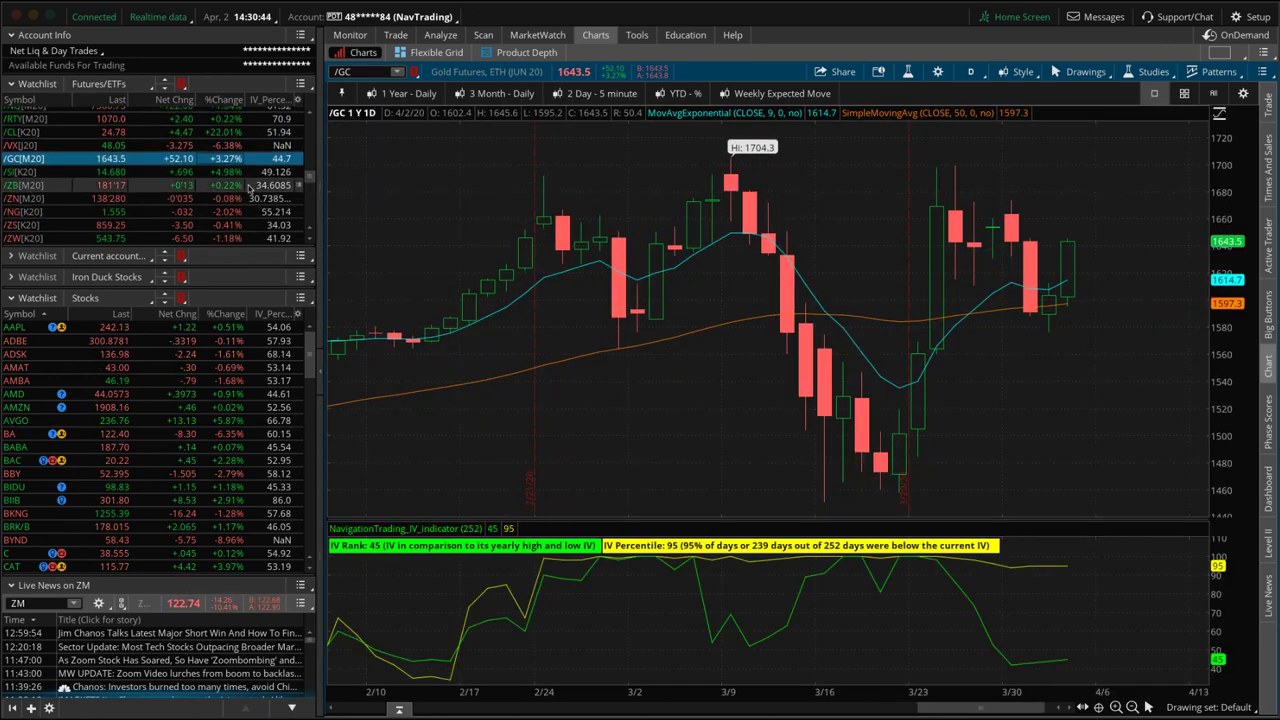
{"action": "left_click", "coordinate": [232, 188]}
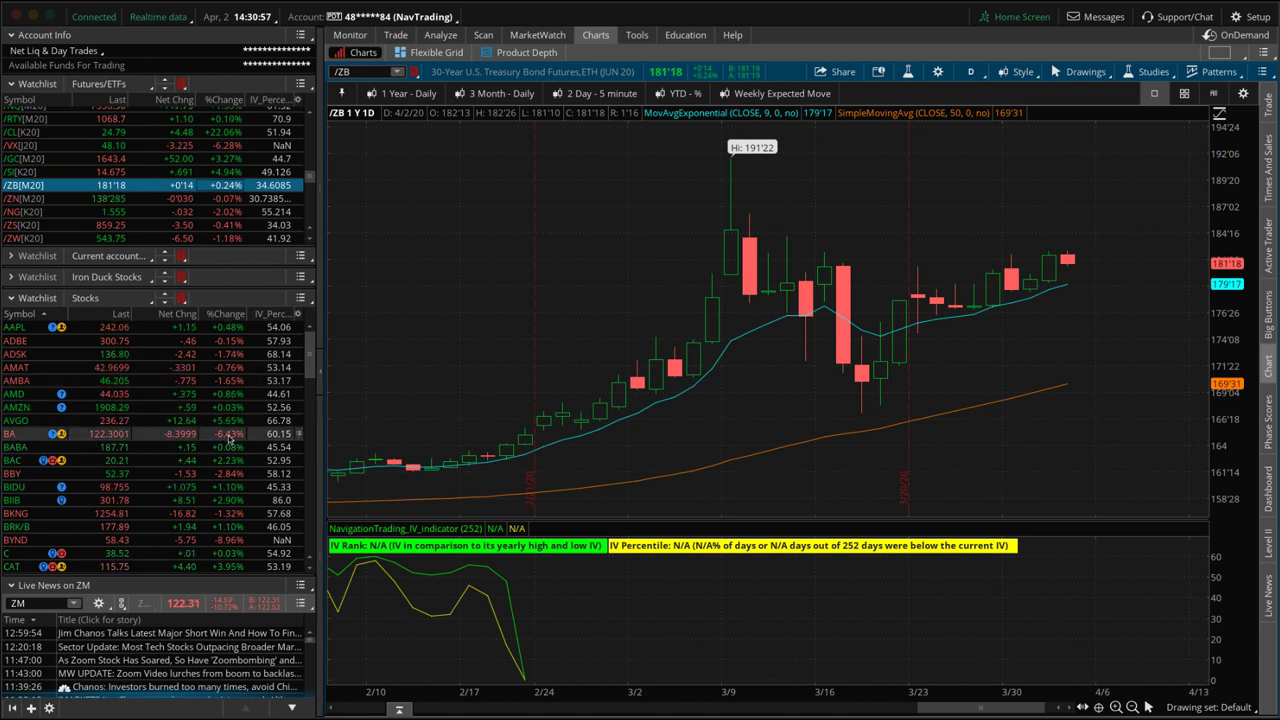
Chart ZM from the Stocks watchlist using the YTD - % style to examine its year-to-date percentage performance
{"action": "left_click_drag", "start_coordinate": [310, 338], "coordinate": [311, 399]}
{"action": "scroll", "coordinate": [310, 373], "scroll_direction": "down", "scroll_amount": 1}
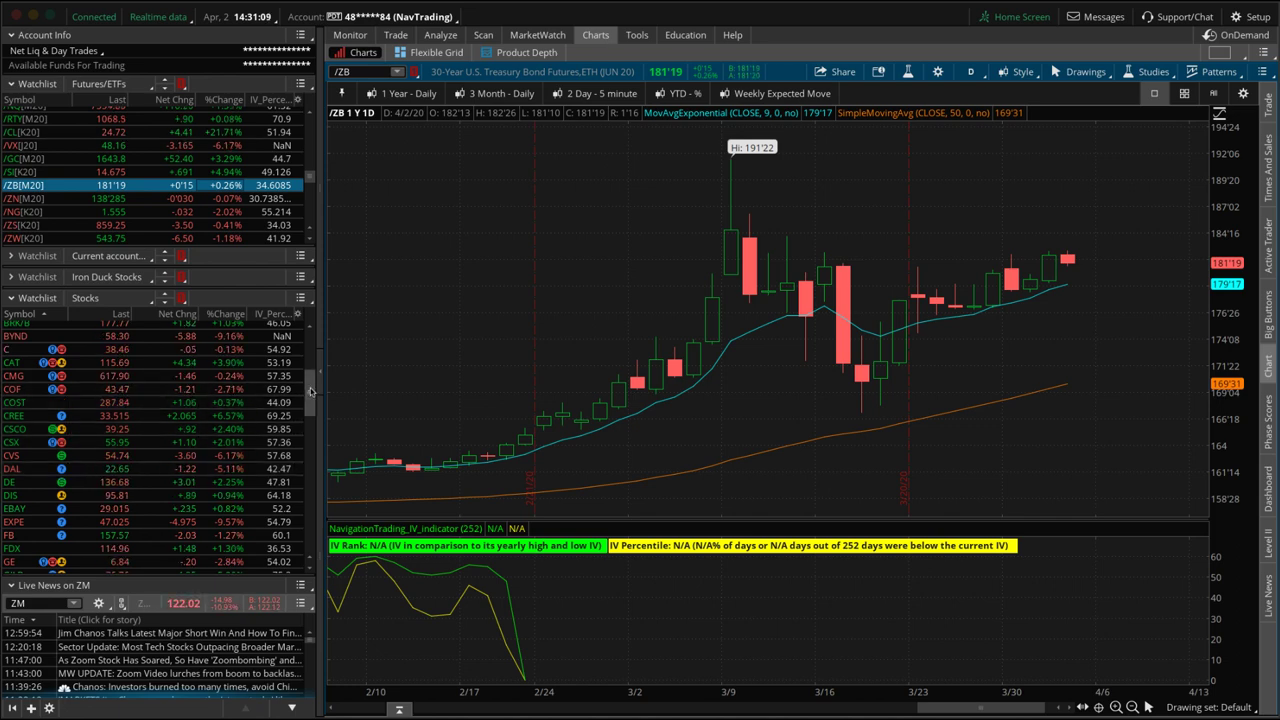
{"action": "left_click_drag", "start_coordinate": [310, 392], "coordinate": [307, 556]}
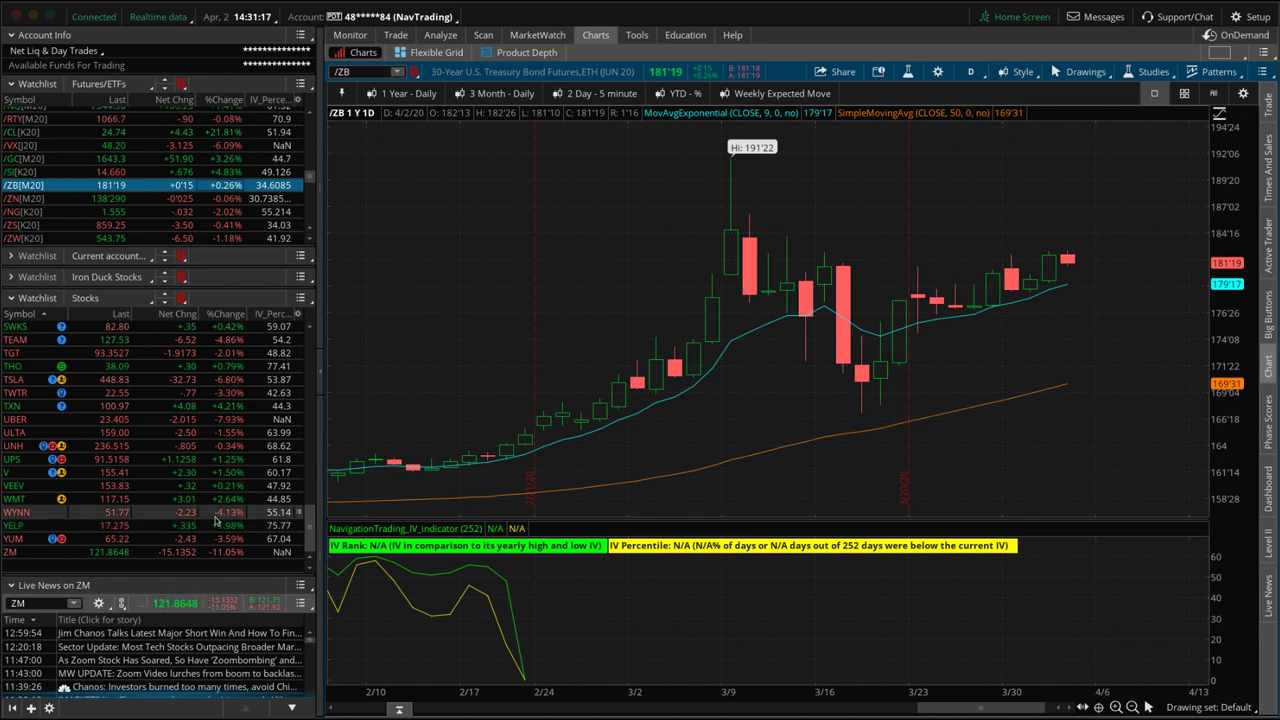
{"action": "left_click", "coordinate": [222, 555]}
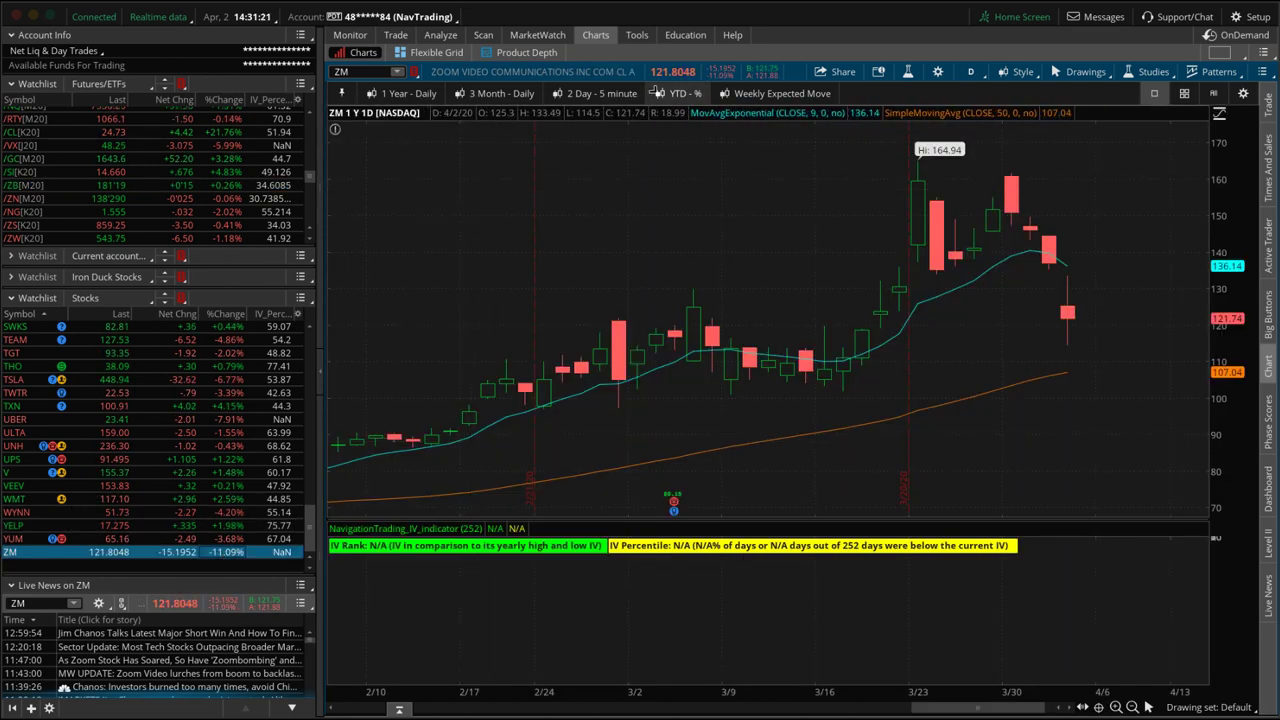
{"action": "left_click", "coordinate": [680, 93]}
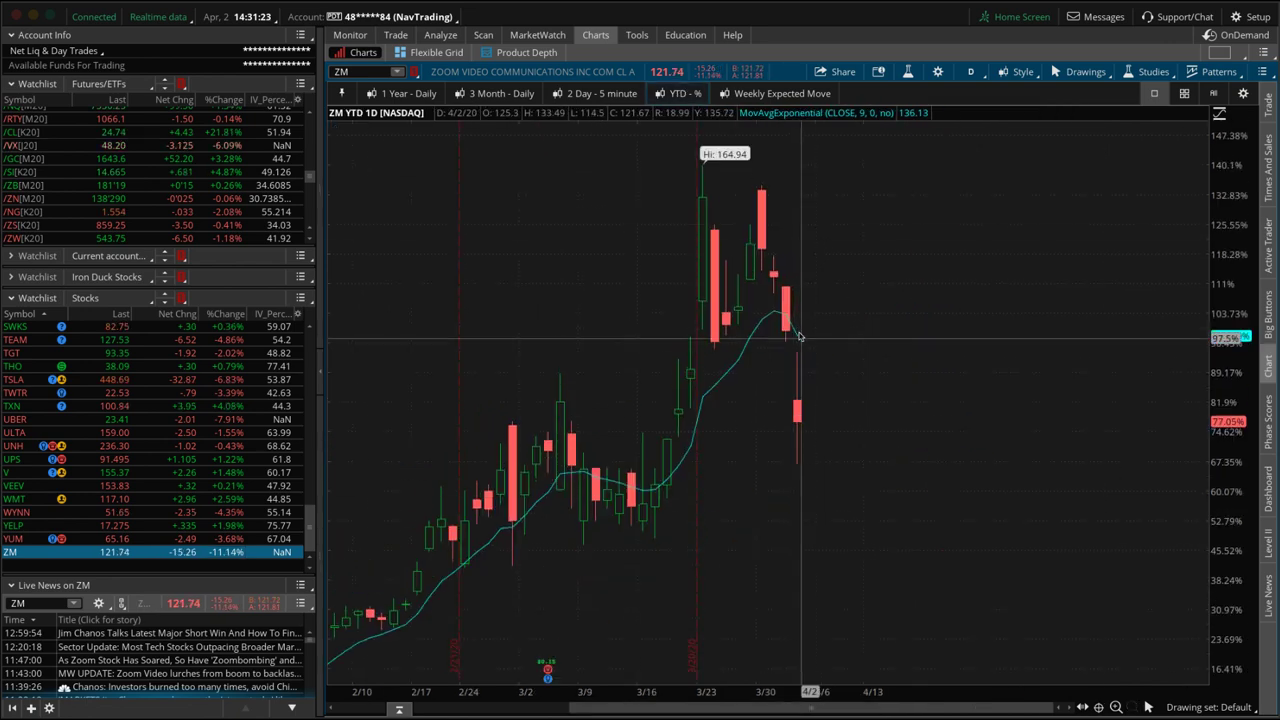